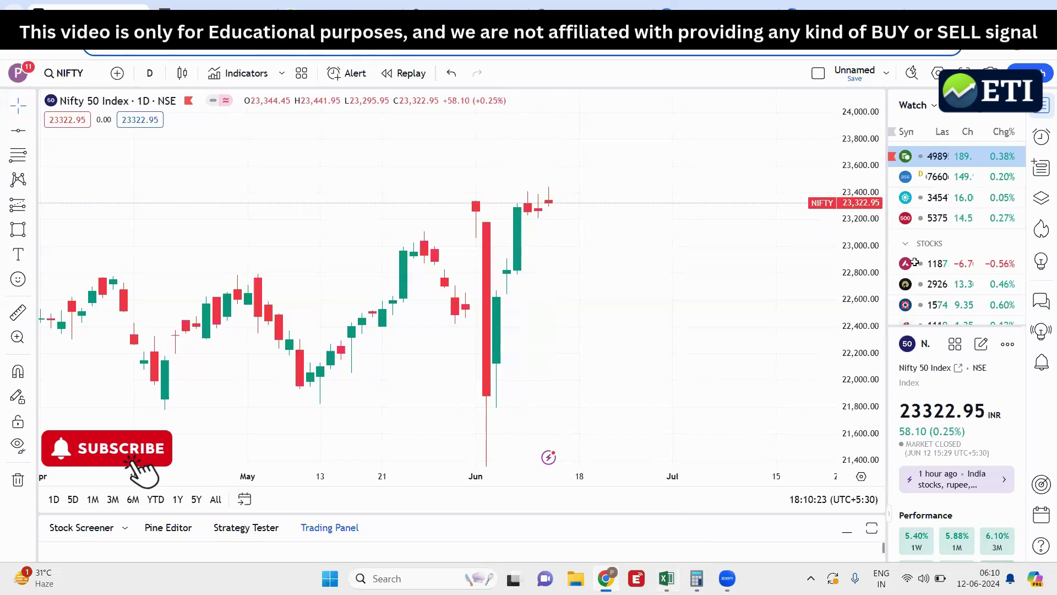
Switch to the Excel intraday levels workbook and check Nifty's closing price and 50% retracement level for Thursday 13.06.2024
key("alt+Tab")
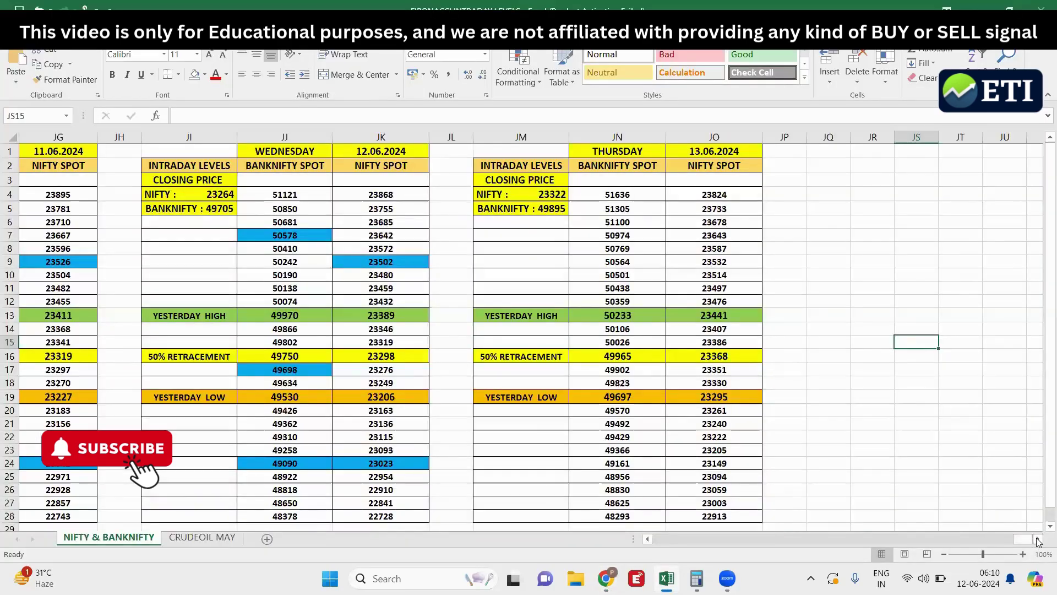
scroll(955, 369, "right", 2)
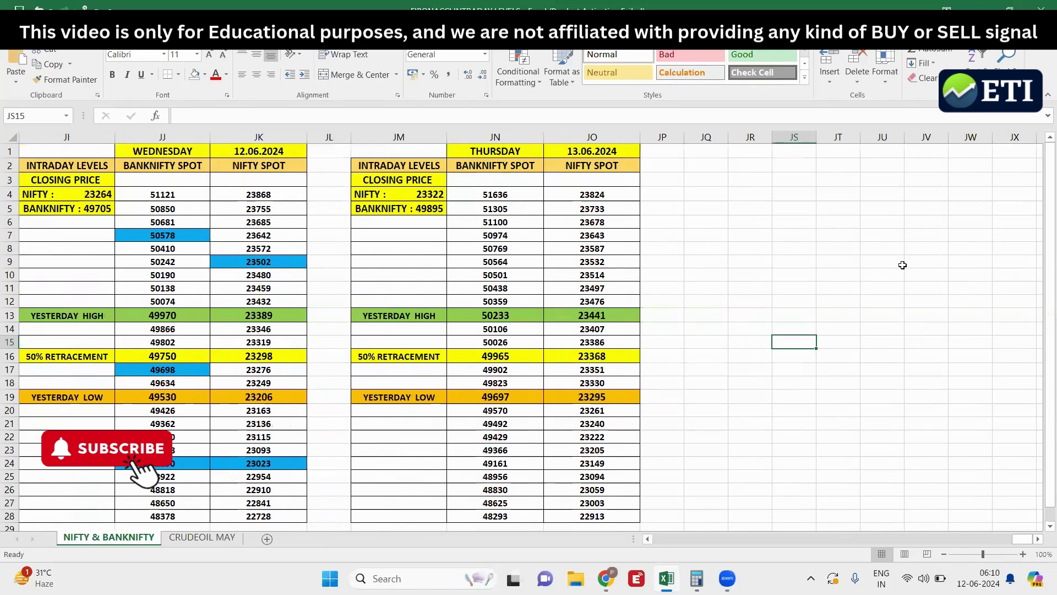
left_click(423, 195)
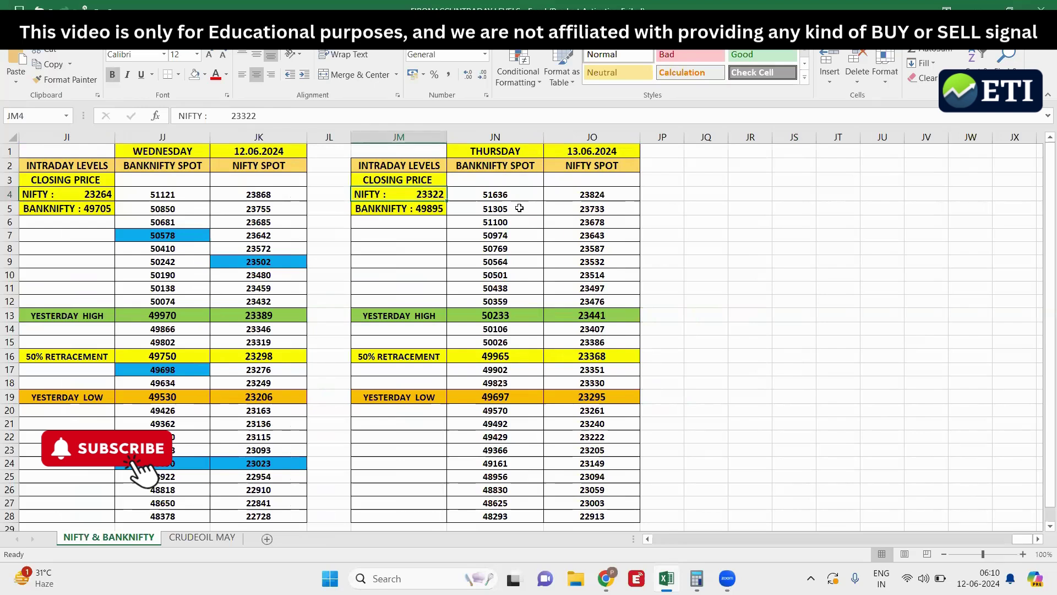
left_click(604, 357)
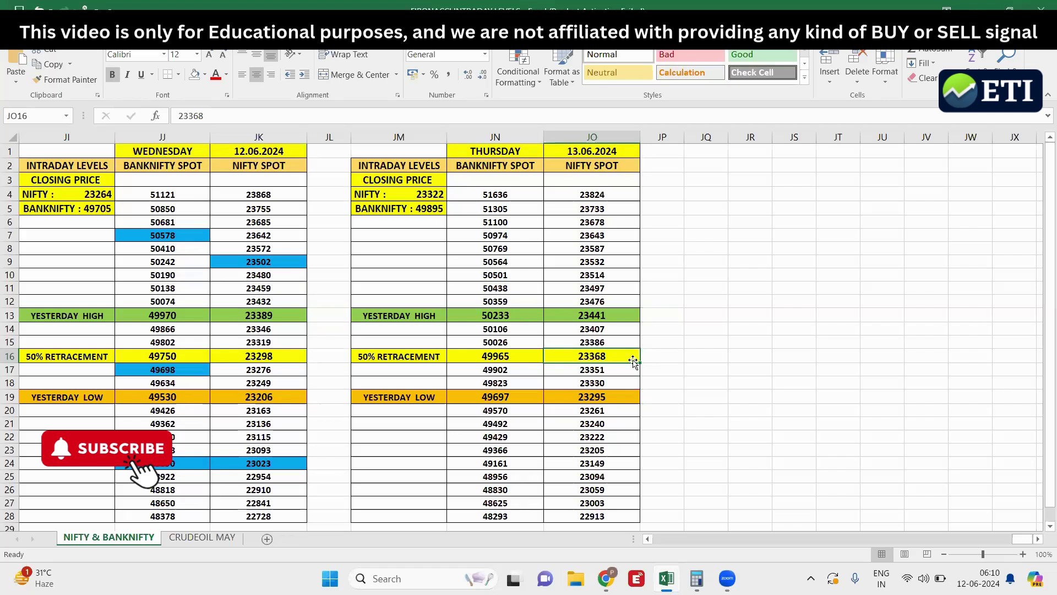
Compare Nifty's yesterday-high levels in the tables for 13.06.2024, 12.06.2024 and 11.06.2024
left_click(612, 319)
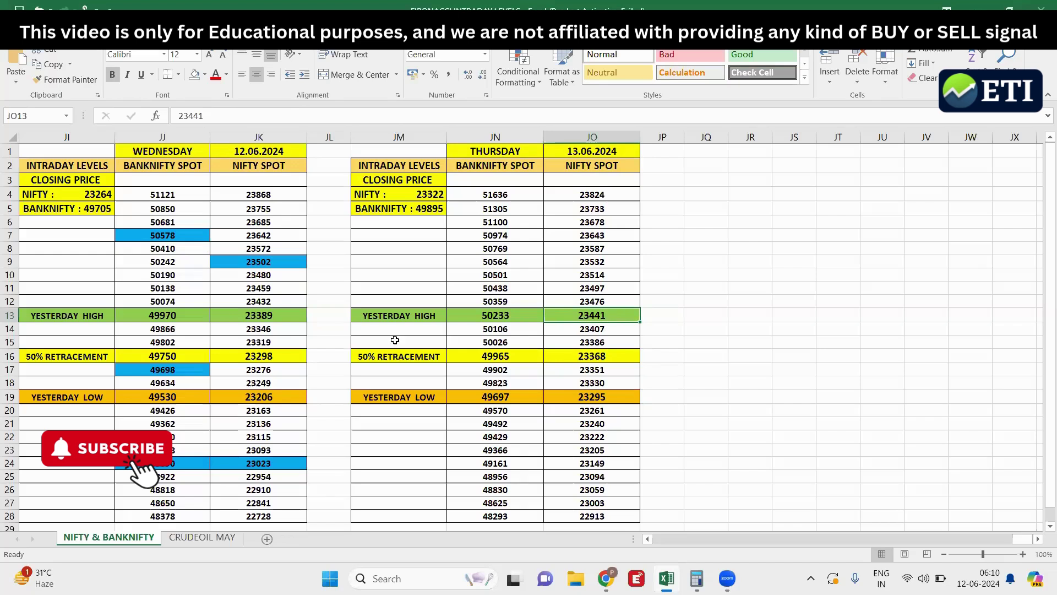
left_click(287, 319)
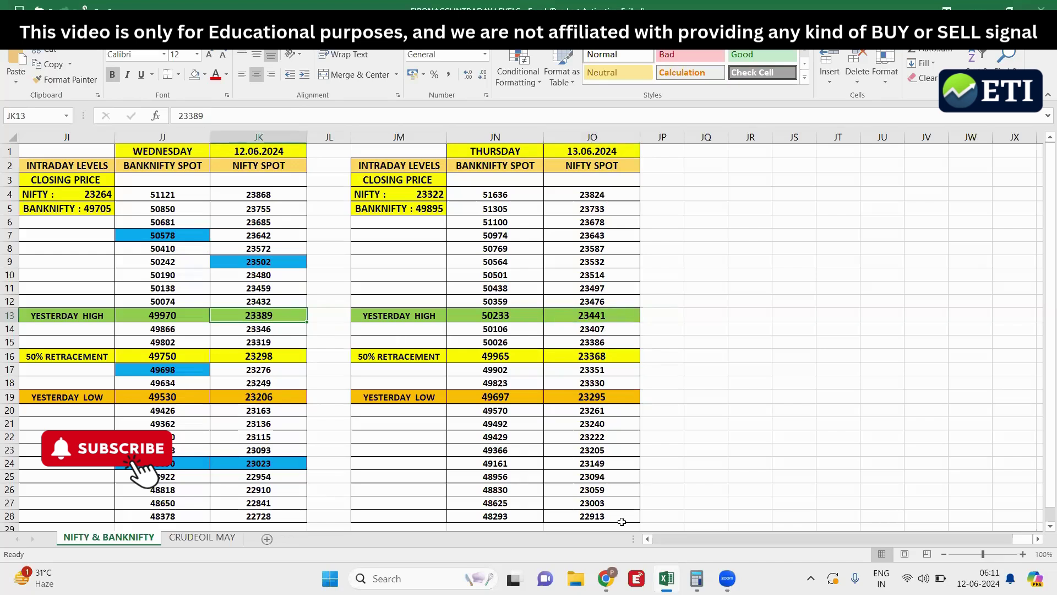
left_click(648, 538)
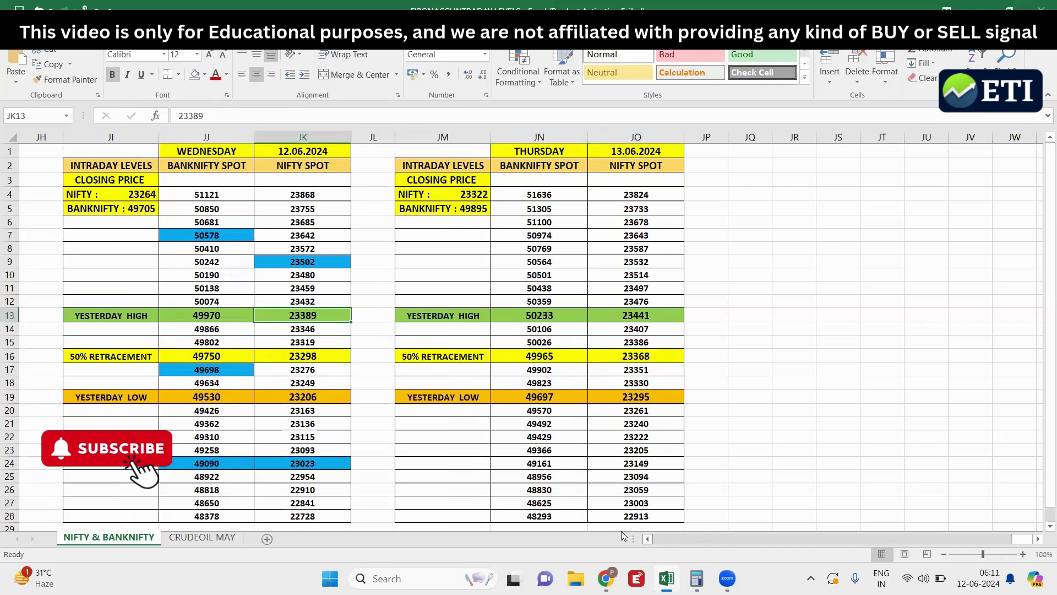
scroll(104, 342, "left", 1)
scroll(154, 316, "left", 1)
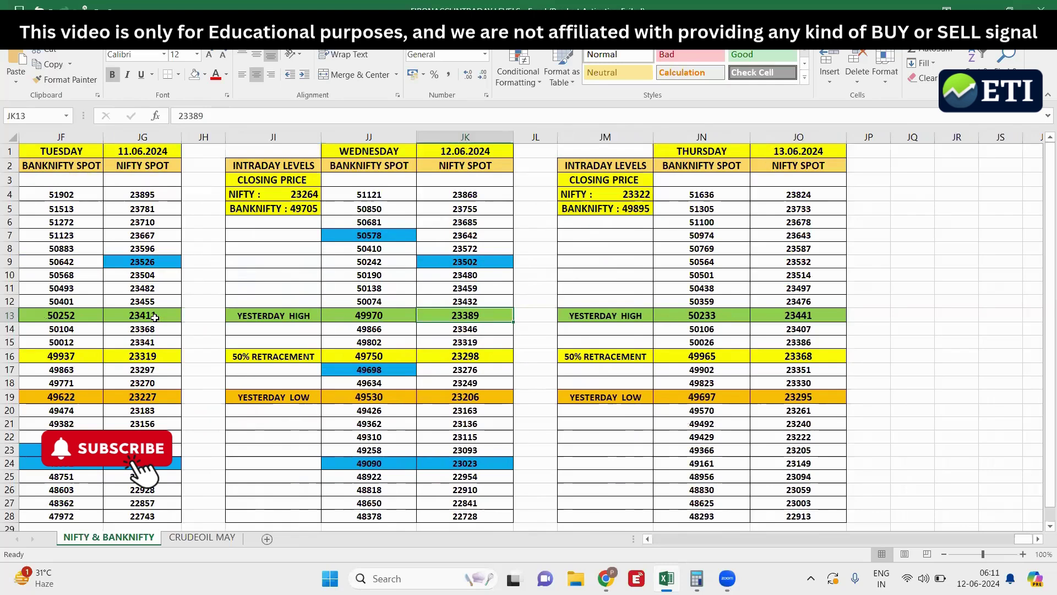
left_click(155, 317)
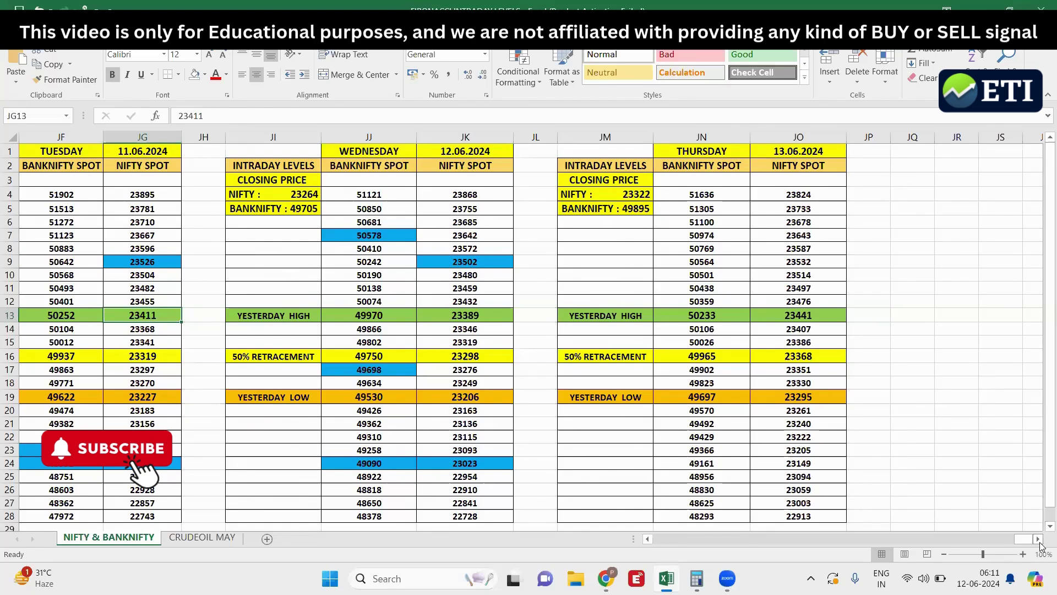
Examine Thursday's Nifty spot levels around the 50% retracement and below the yesterday-low row, down to cell JO22
left_click(1038, 540)
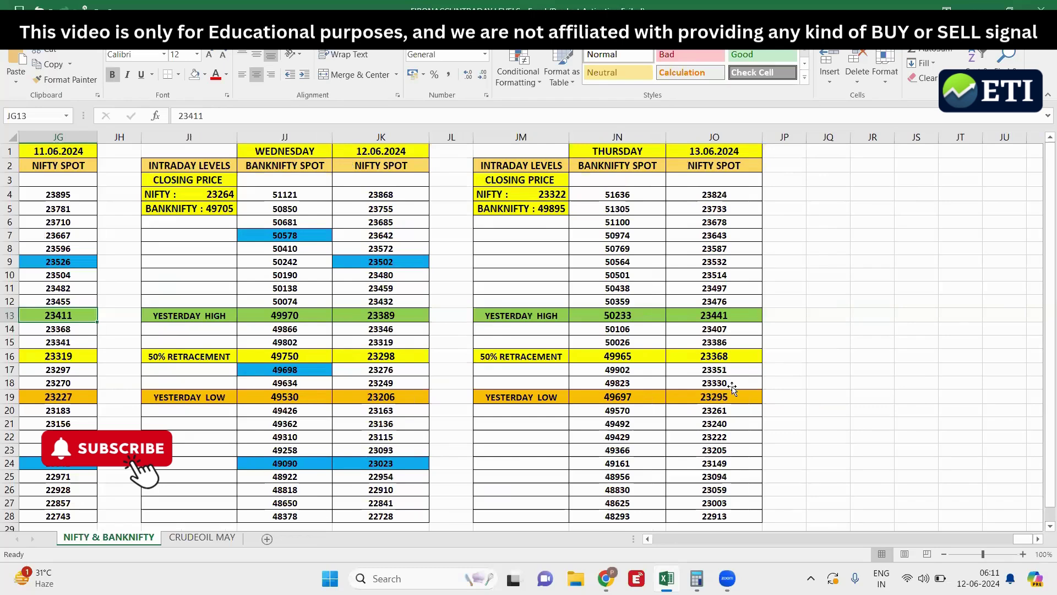
left_click(733, 387)
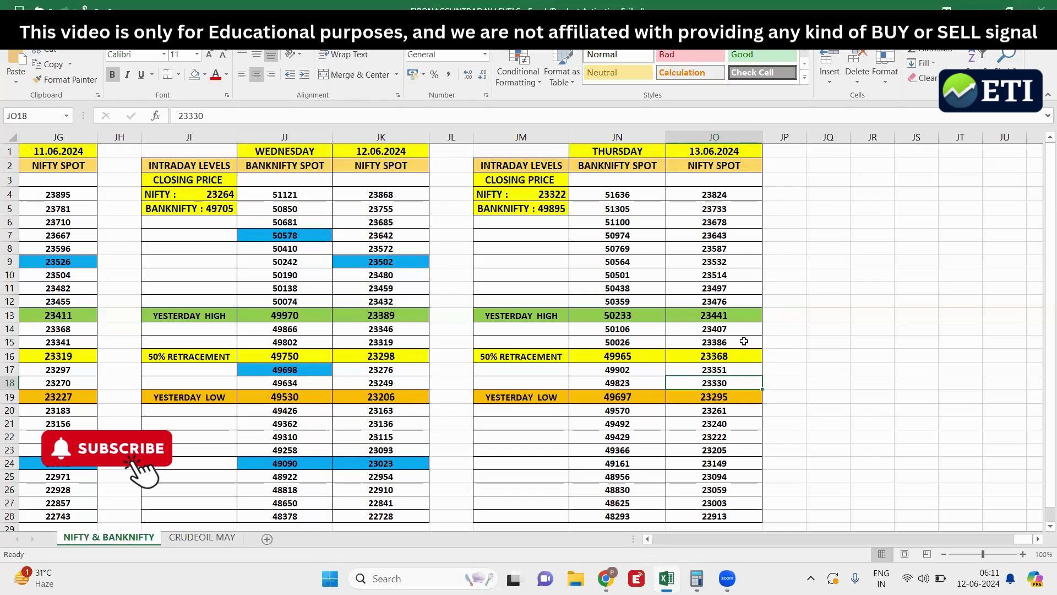
key("Up")
key("Up")
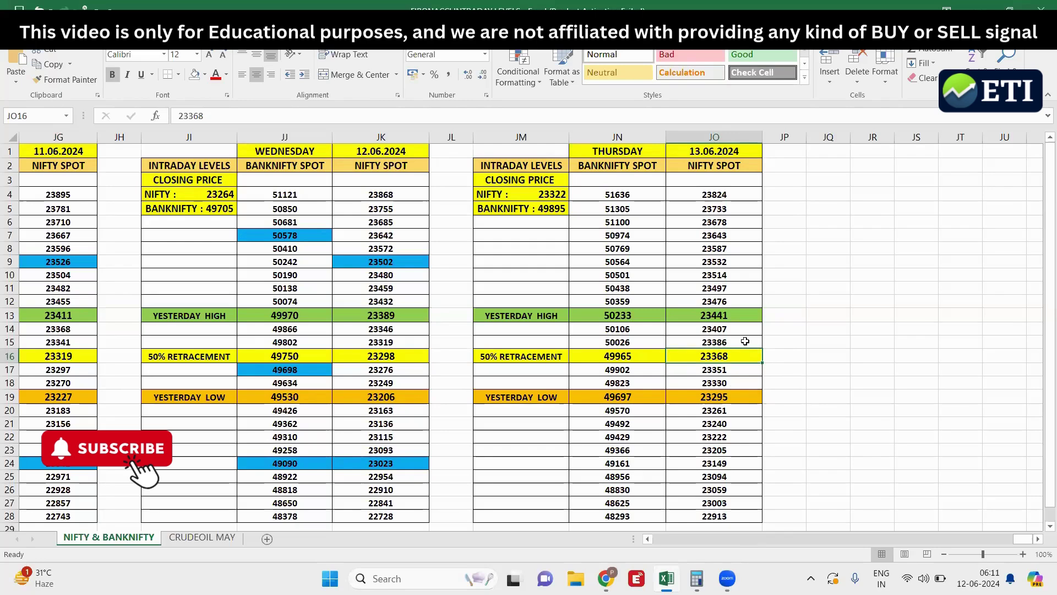
left_click(745, 341)
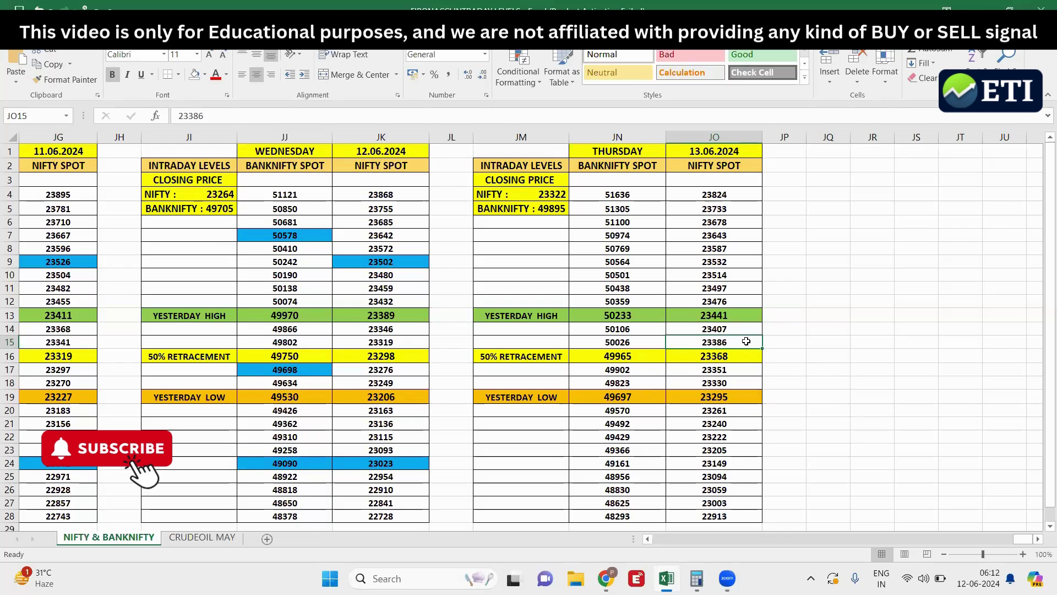
left_click(742, 383)
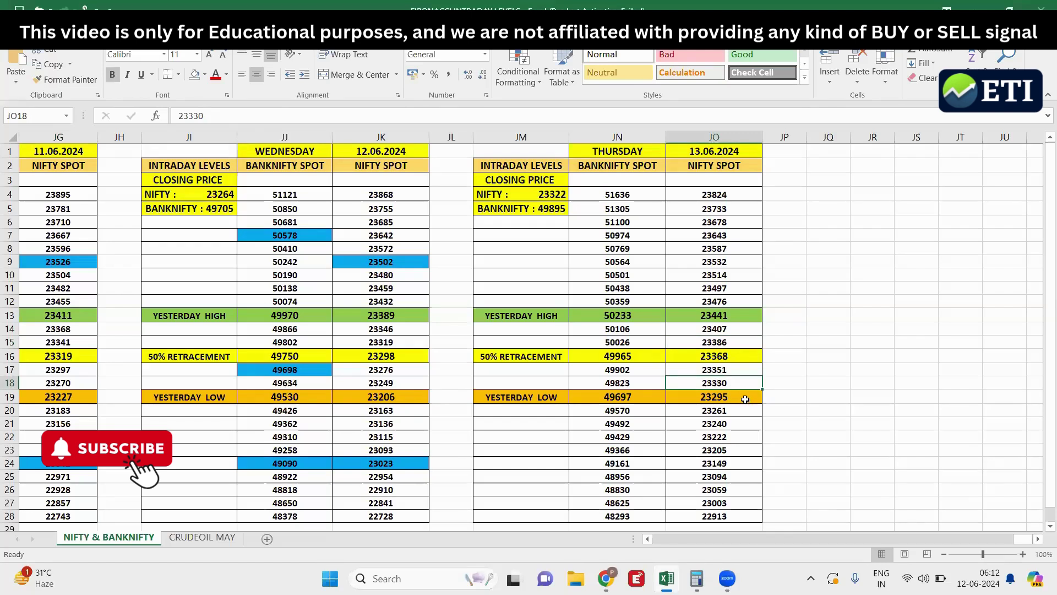
left_click(745, 400)
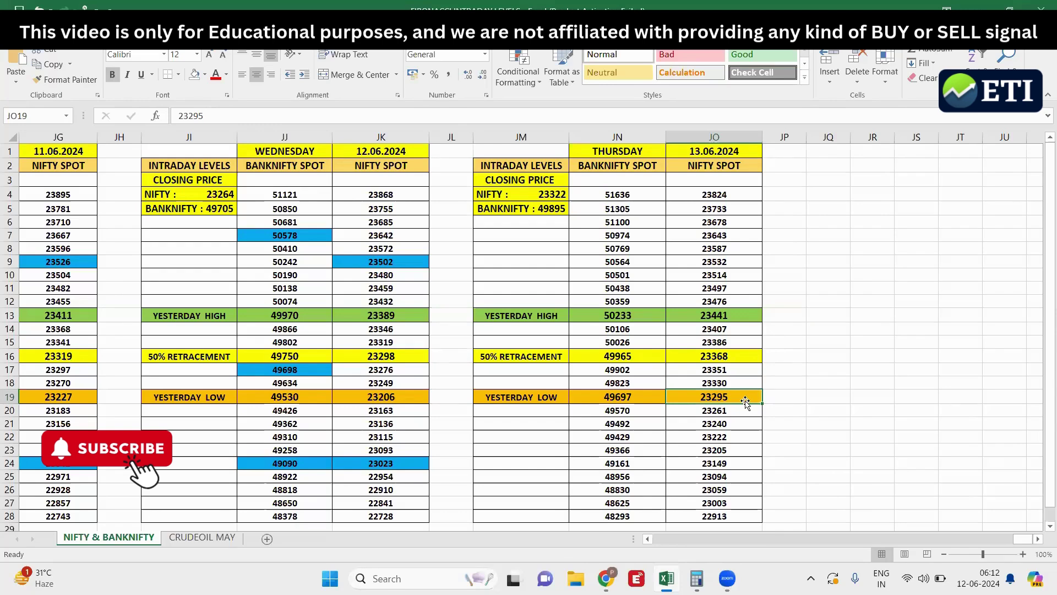
left_click(743, 413)
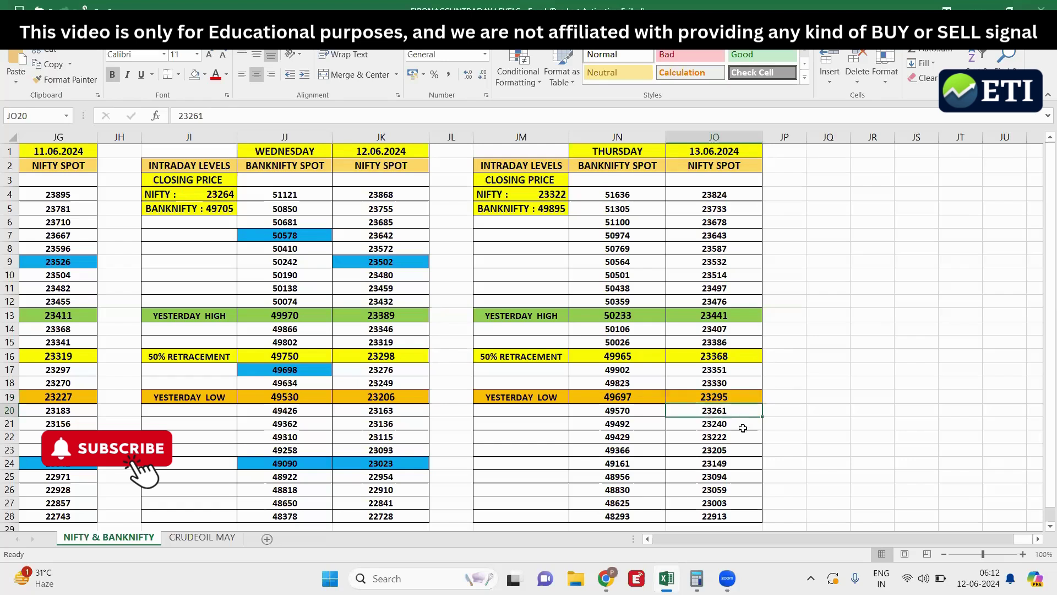
key("Down")
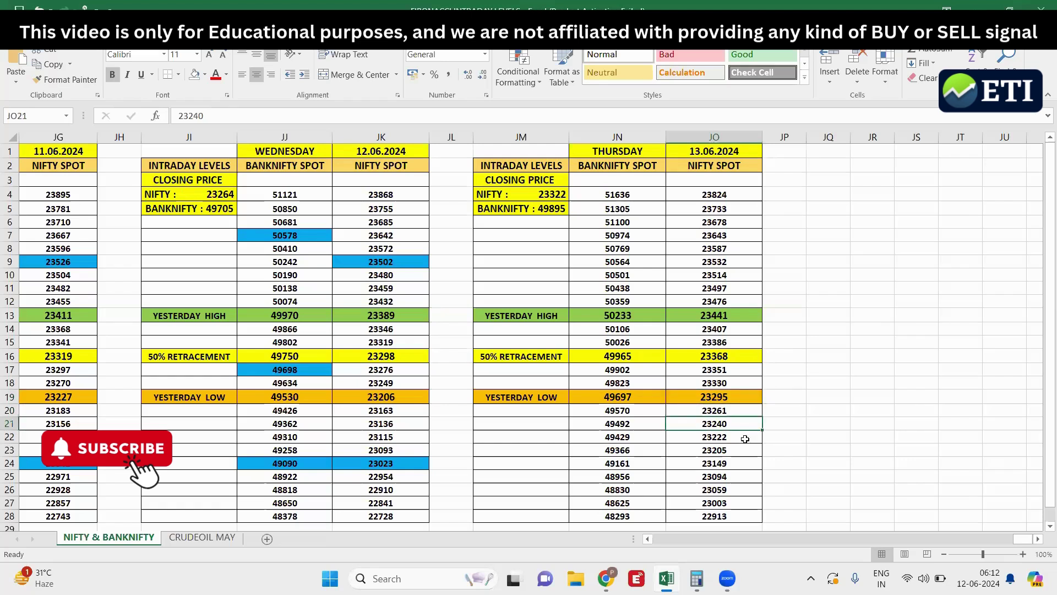
left_click(745, 439)
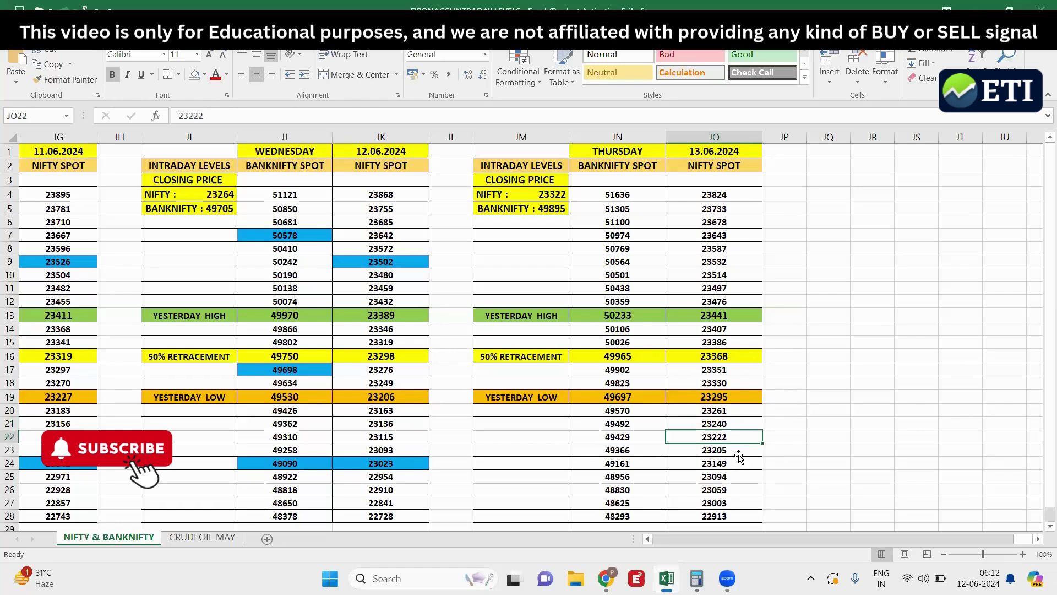
Fill Thursday's Nifty spot levels 23205 and 23149, in cells JO23 and JO24, with light blue
left_click(739, 455)
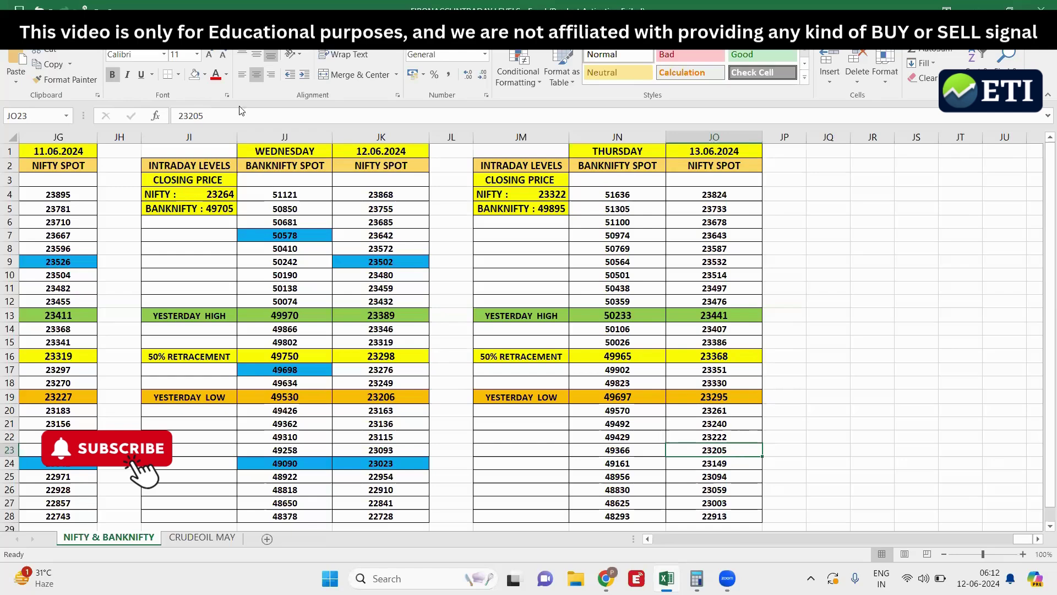
left_click(204, 74)
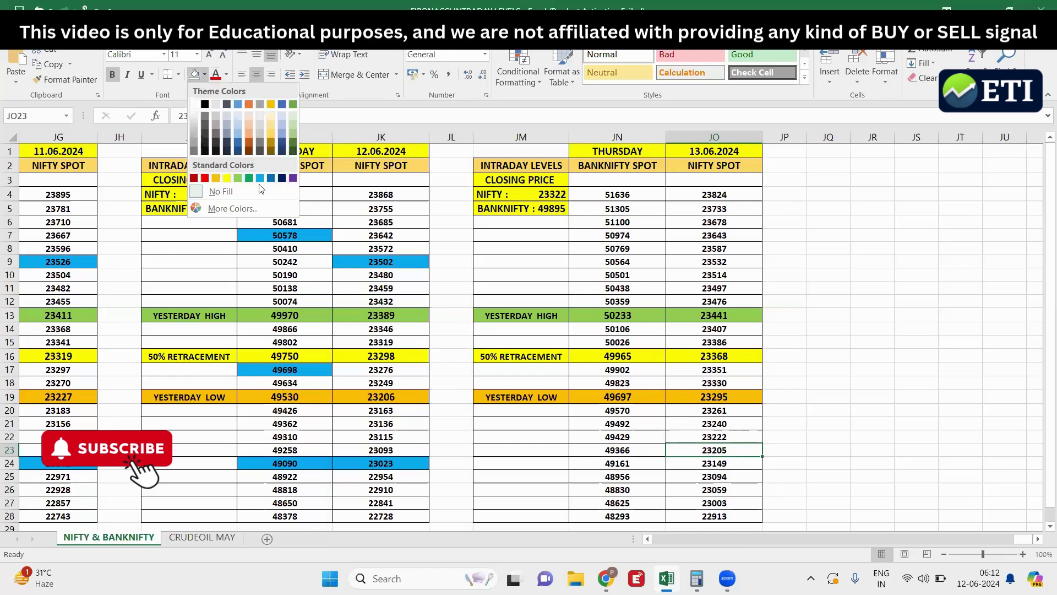
left_click(261, 182)
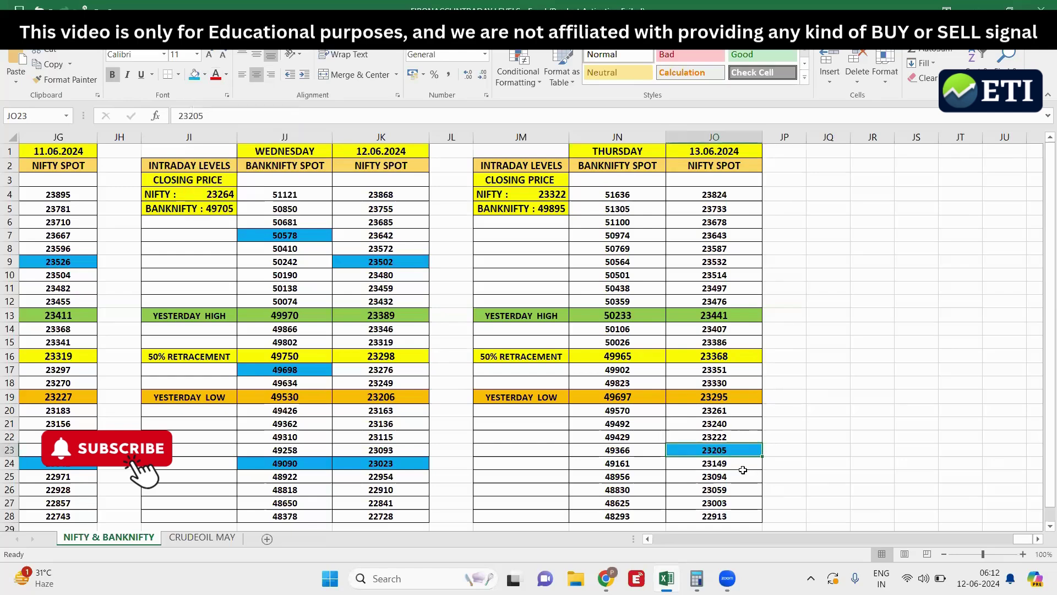
left_click(745, 467)
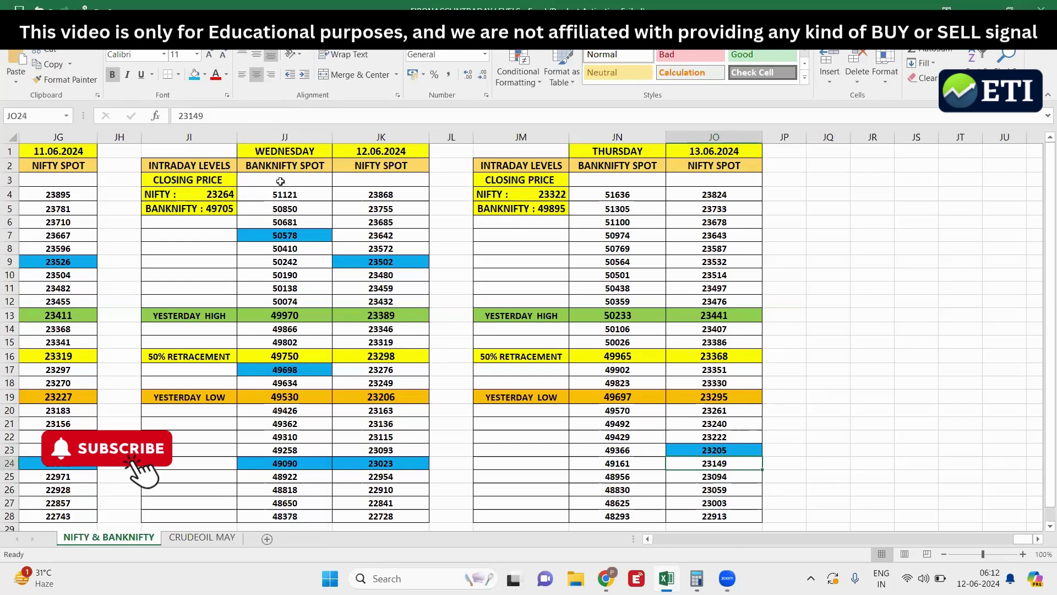
left_click(194, 74)
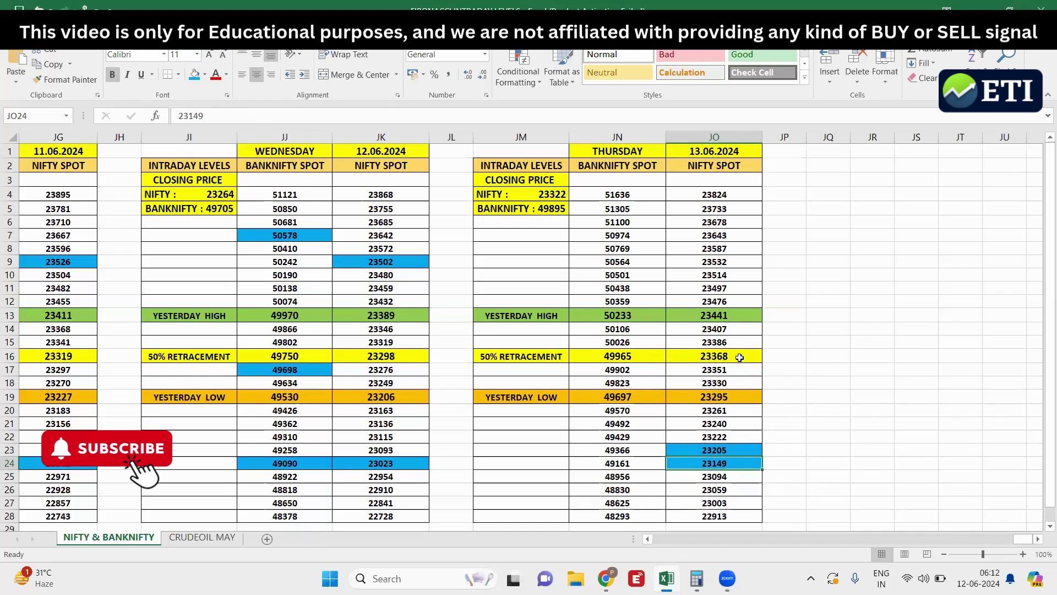
Examine Thursday's Nifty spot levels from the 50% retracement row up to the yesterday-high row
left_click(741, 356)
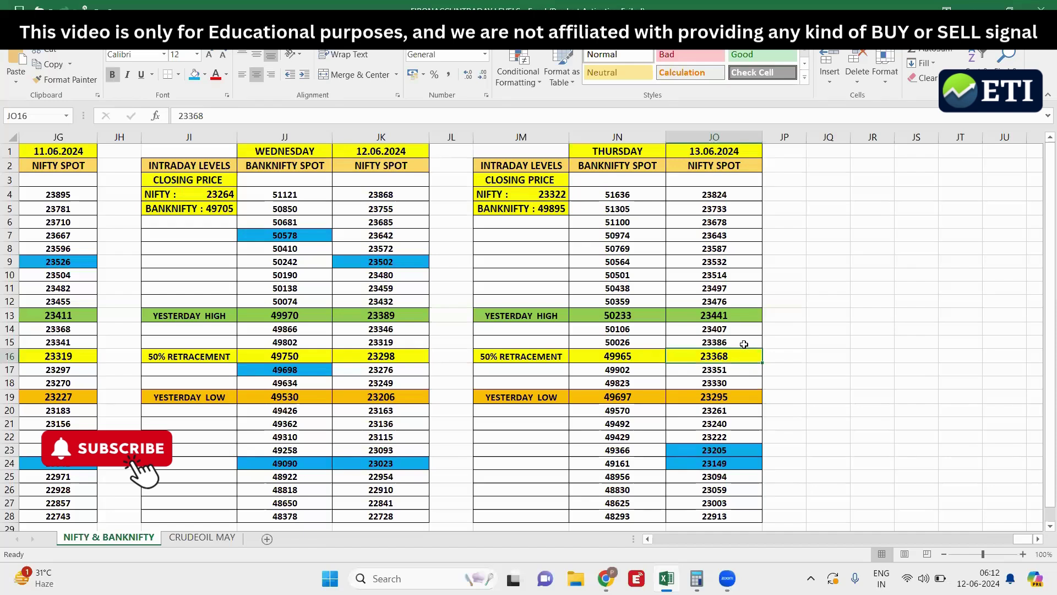
left_click(743, 342)
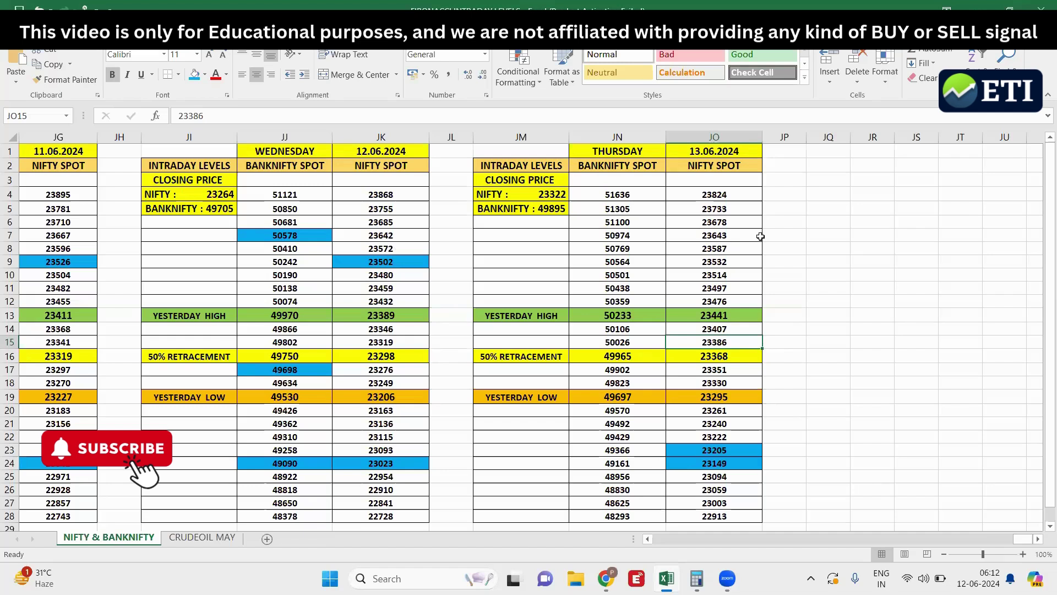
left_click(729, 315)
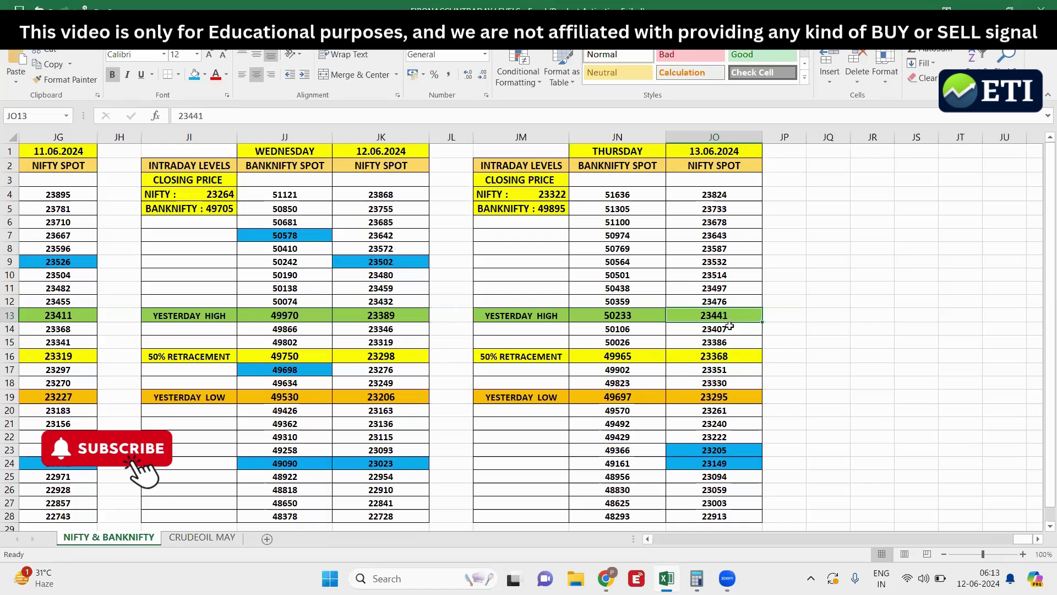
left_click(732, 329)
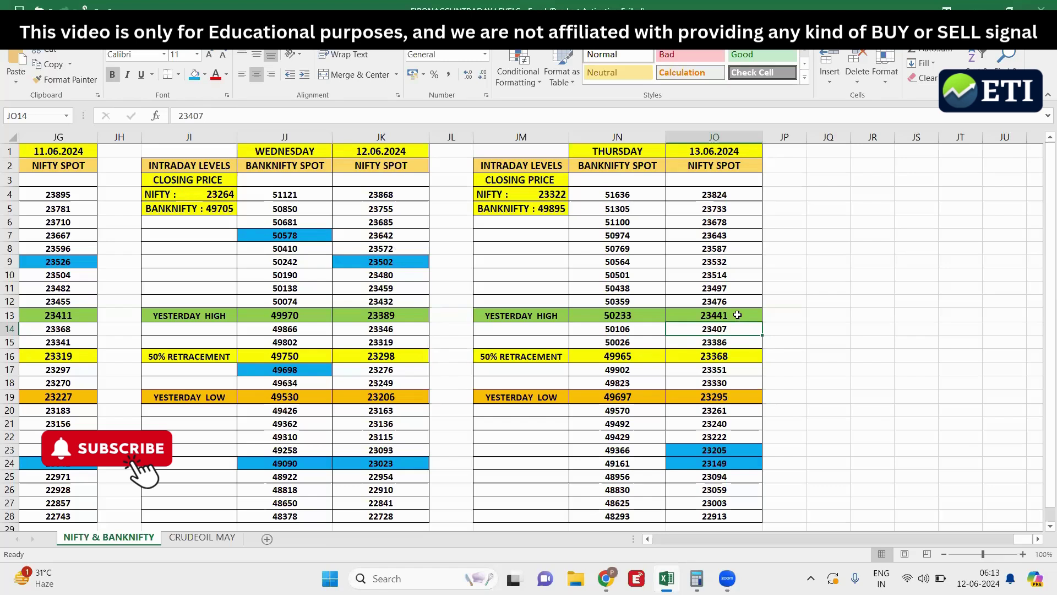
left_click(736, 319)
left_click(731, 334)
Fill Thursday's upside Nifty spot level 23532, in cell JO9, with the same light blue
left_click(740, 303)
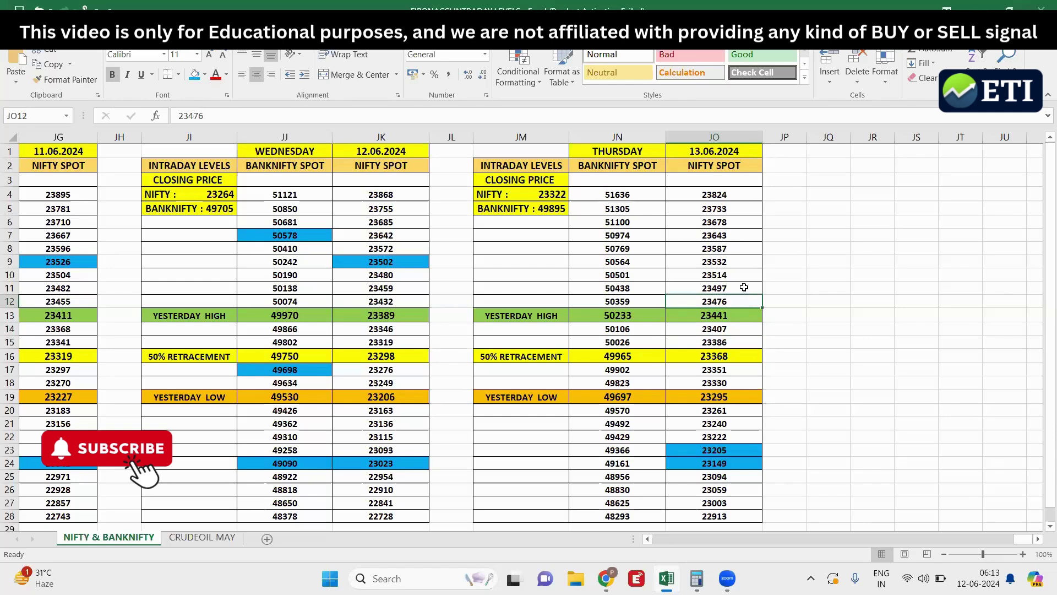
left_click(744, 287)
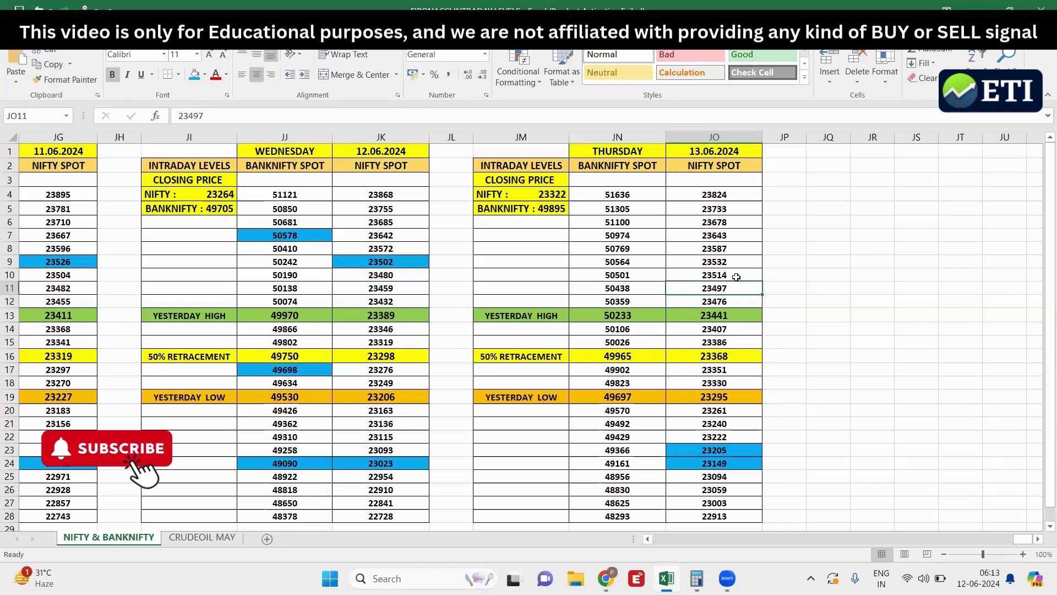
left_click(736, 276)
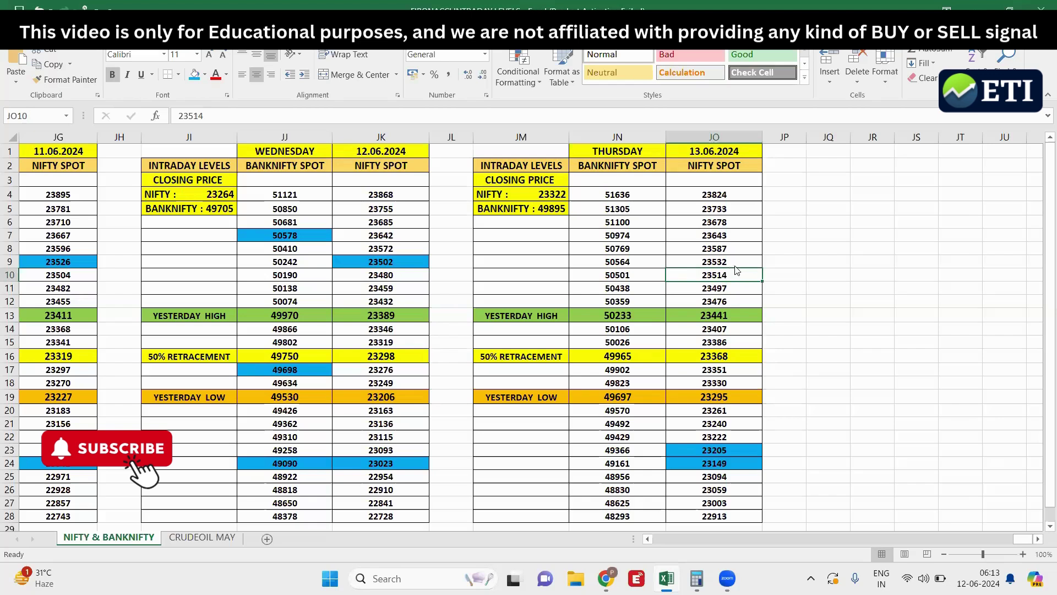
left_click(735, 263)
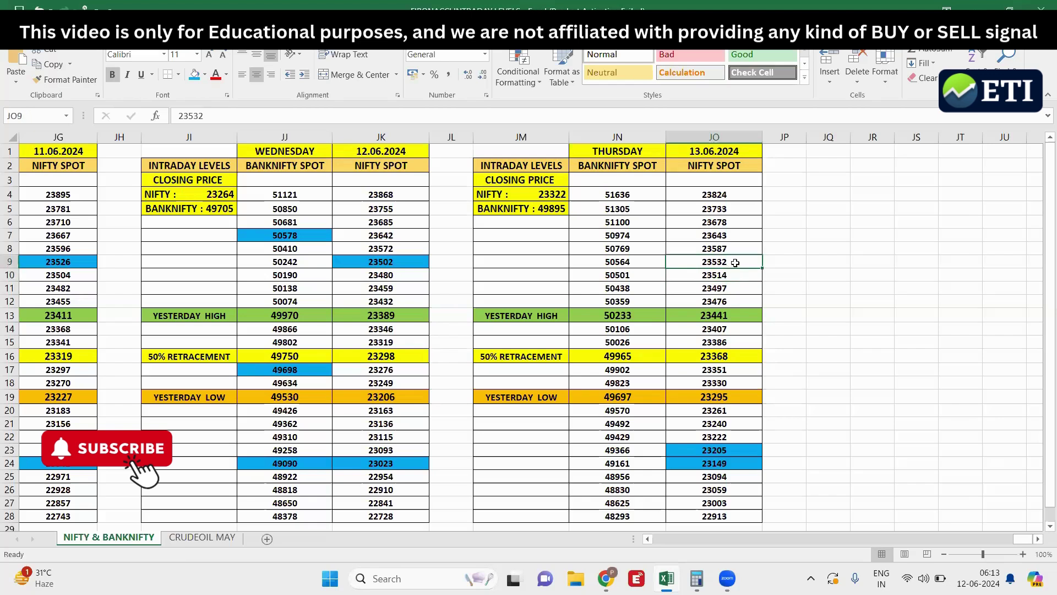
left_click(194, 75)
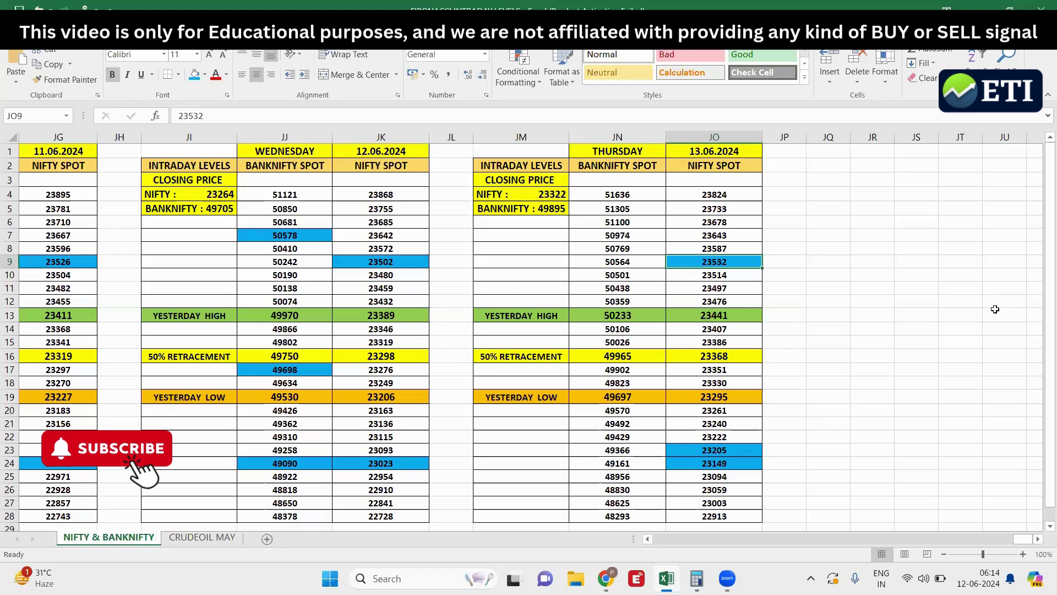
Examine Thursday's BankNifty closing price and the BankNifty spot levels around the 50% retracement row, cells JN14 to JN18
left_click(551, 208)
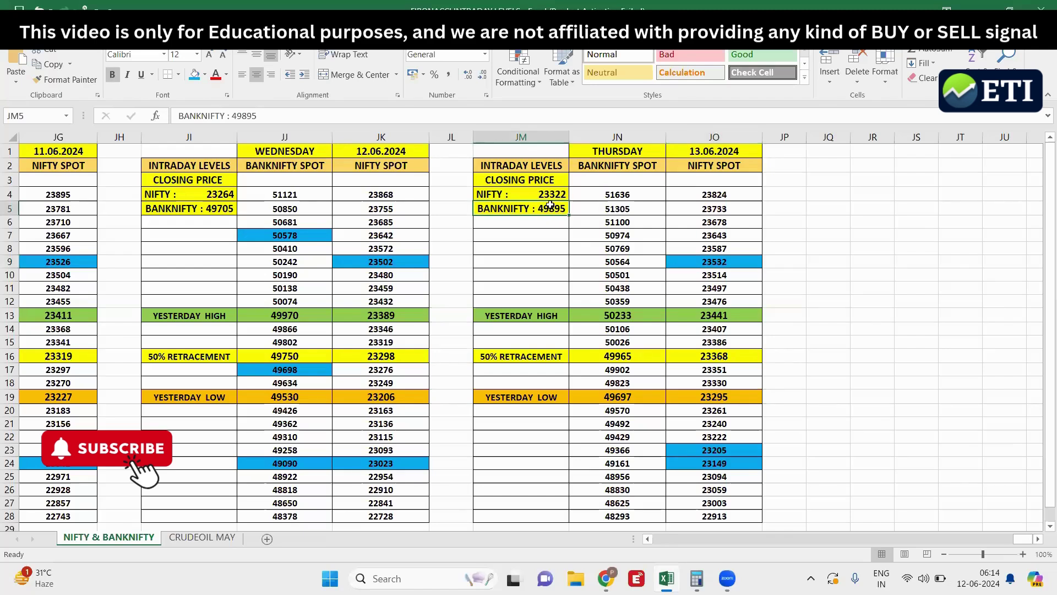
left_click(641, 356)
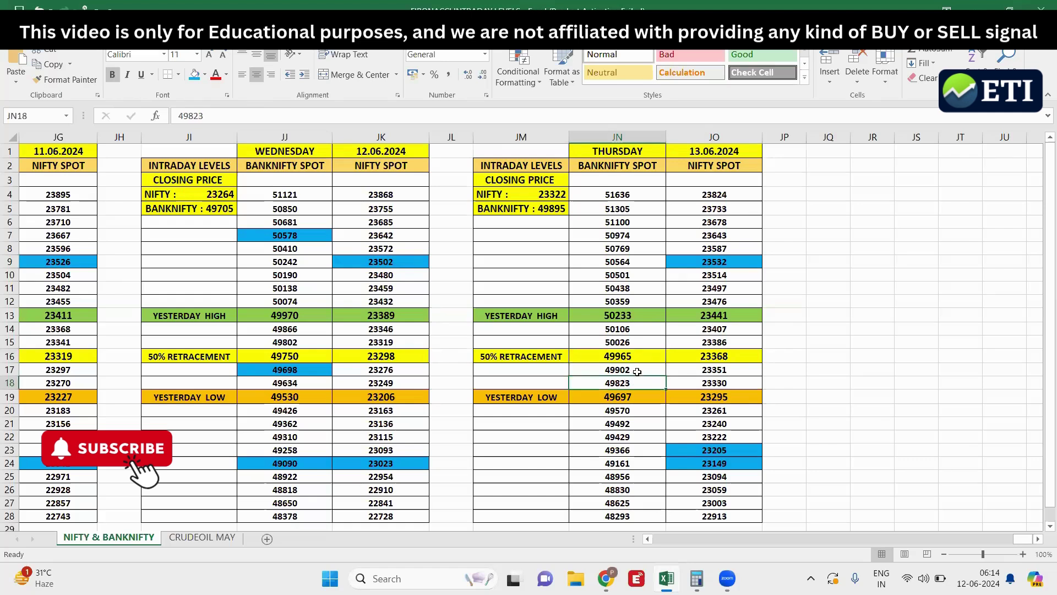
left_click(638, 371)
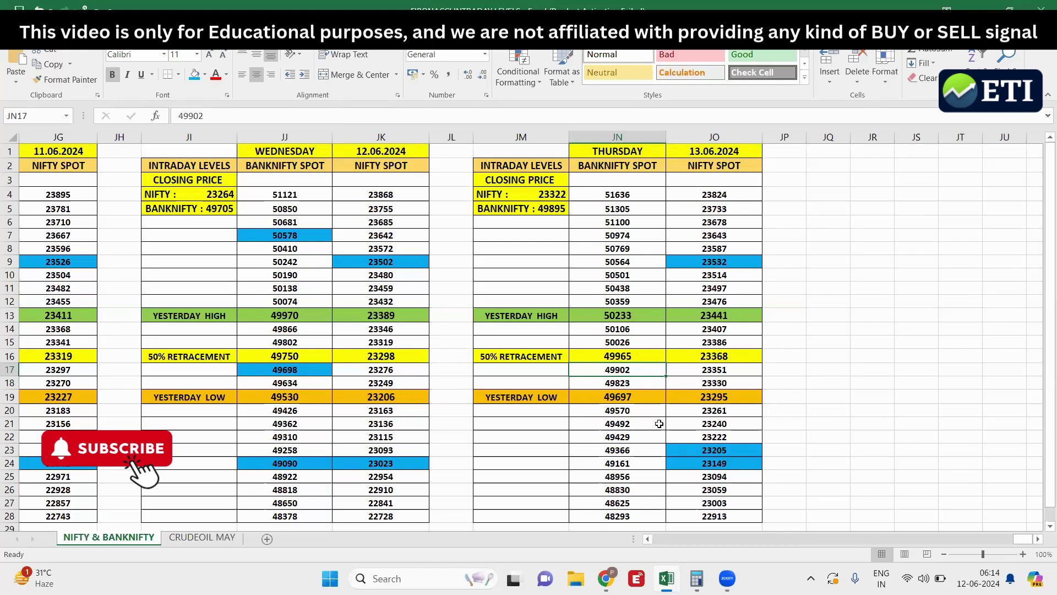
left_click(643, 357)
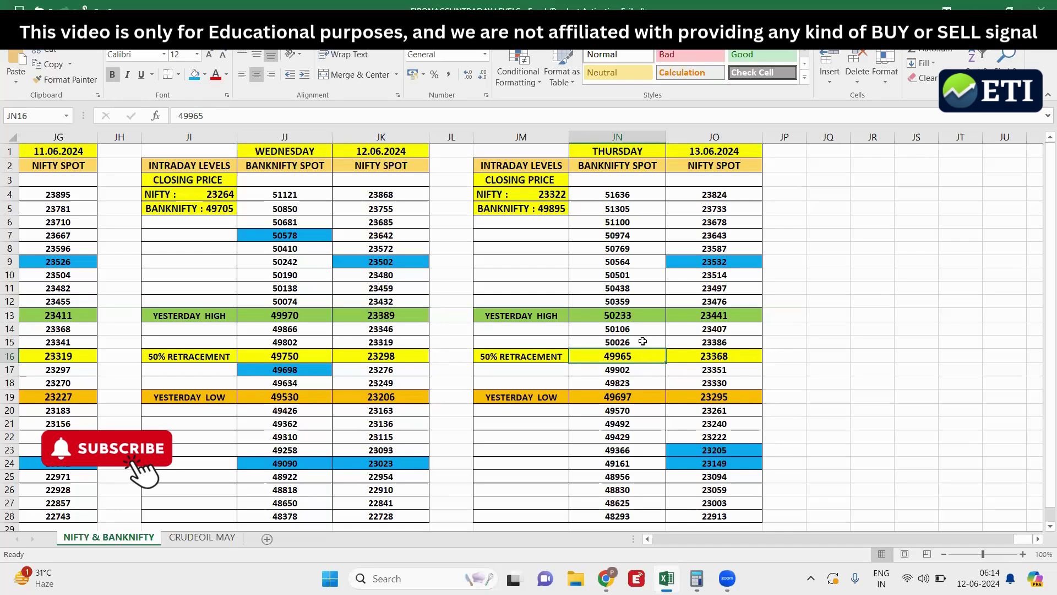
left_click(644, 340)
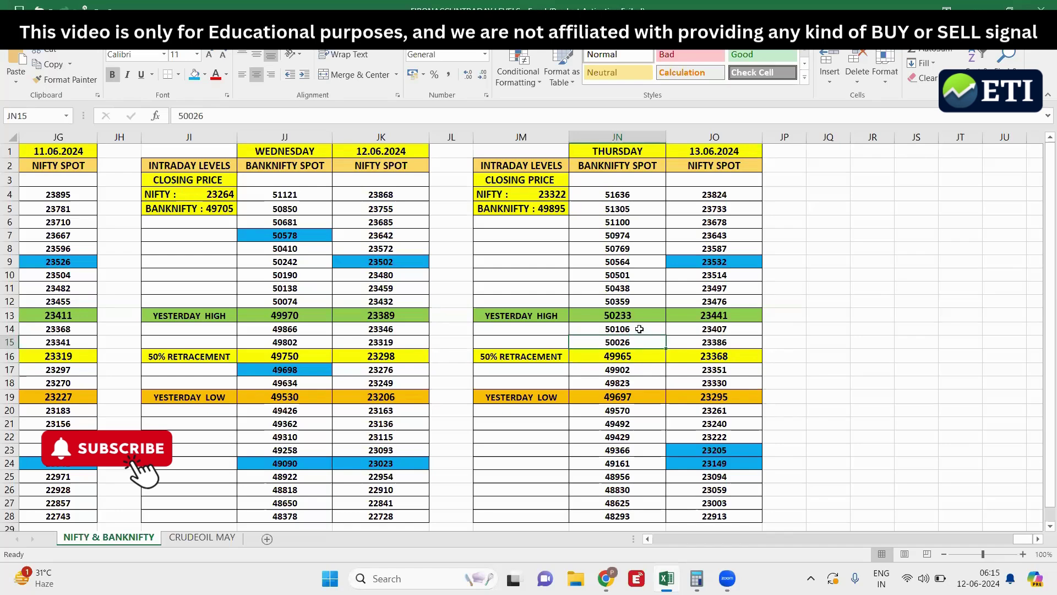
left_click(639, 329)
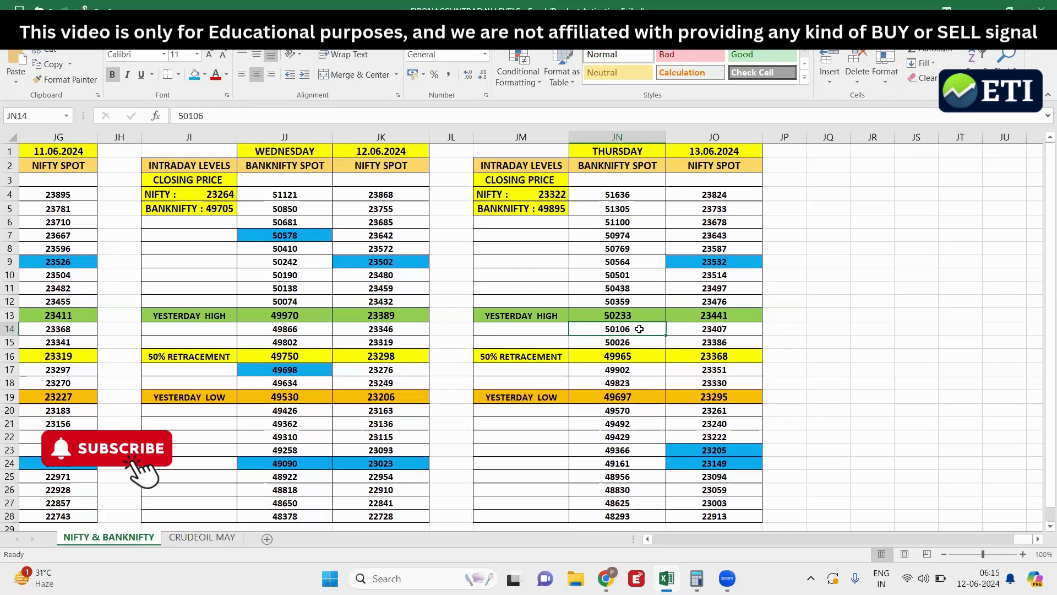
left_click(636, 357)
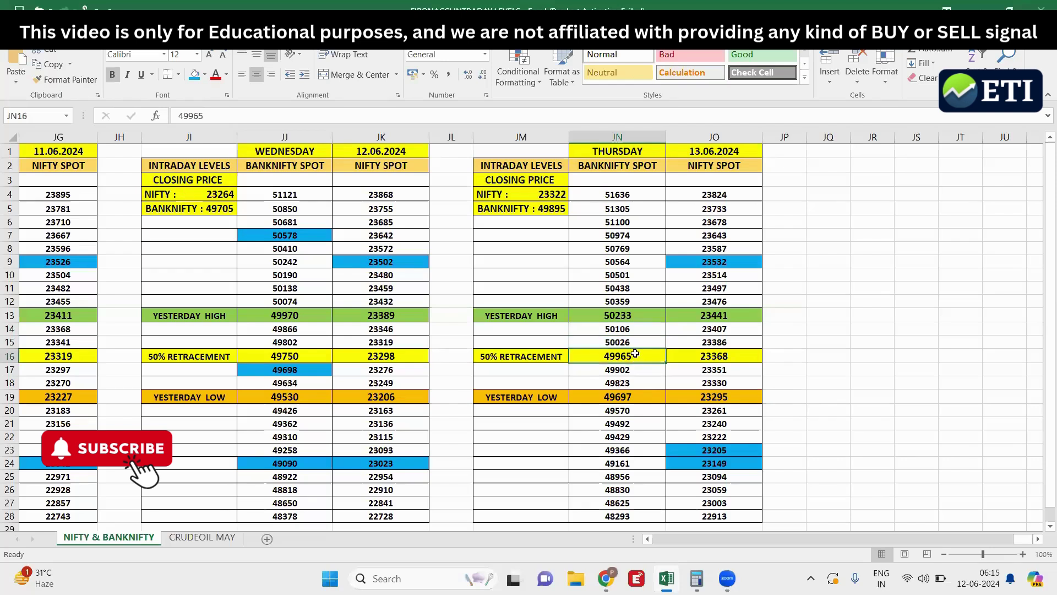
left_click(633, 341)
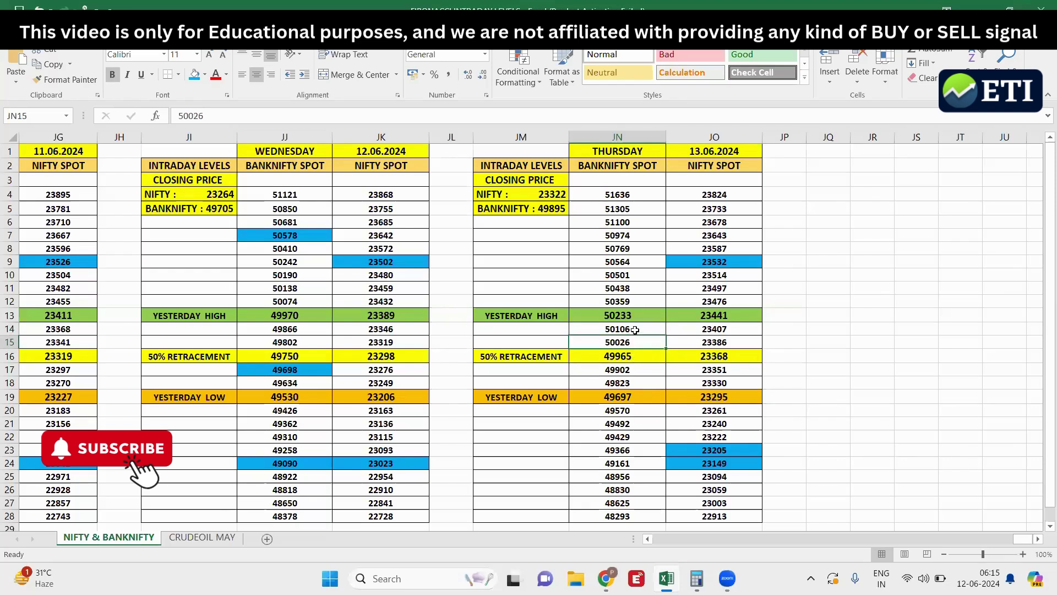
left_click(634, 329)
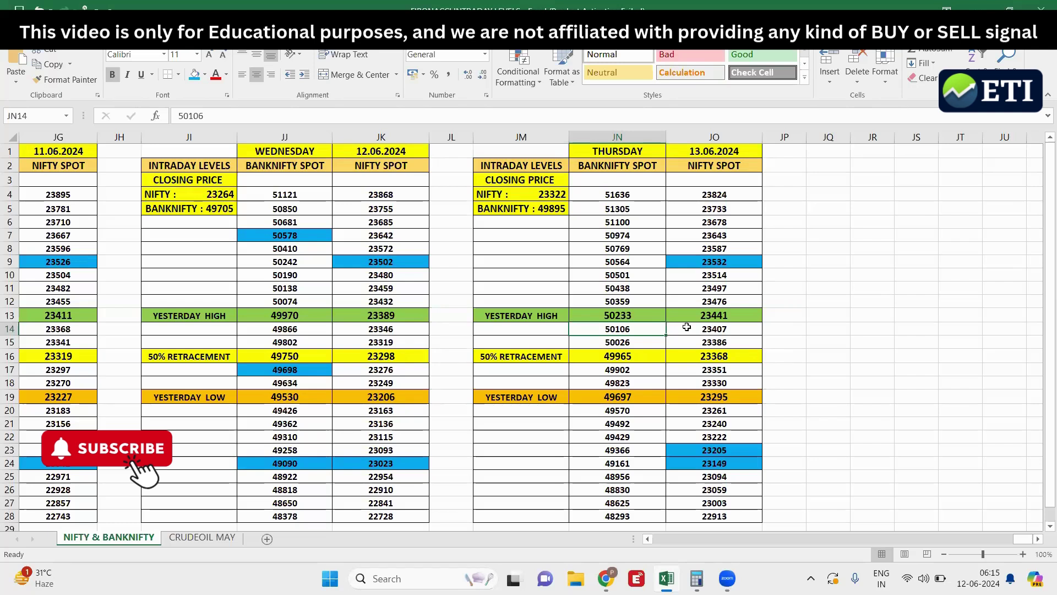
Check Thursday's BankNifty spot levels above the yesterday-high row and fill 50564, in cell JN9, with light blue
left_click(648, 305)
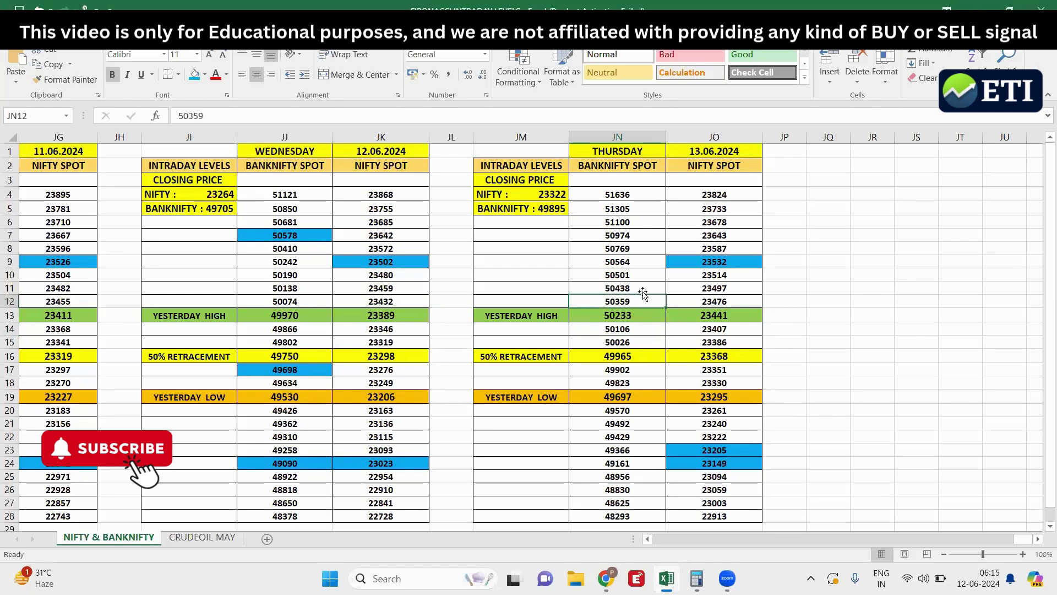
left_click(642, 289)
left_click(634, 273)
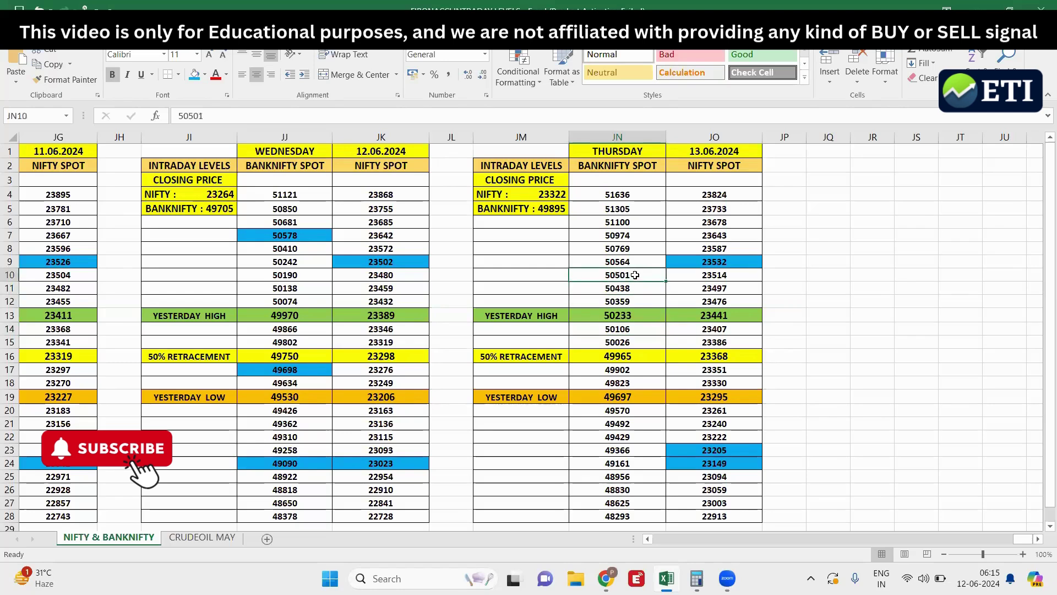
left_click(639, 261)
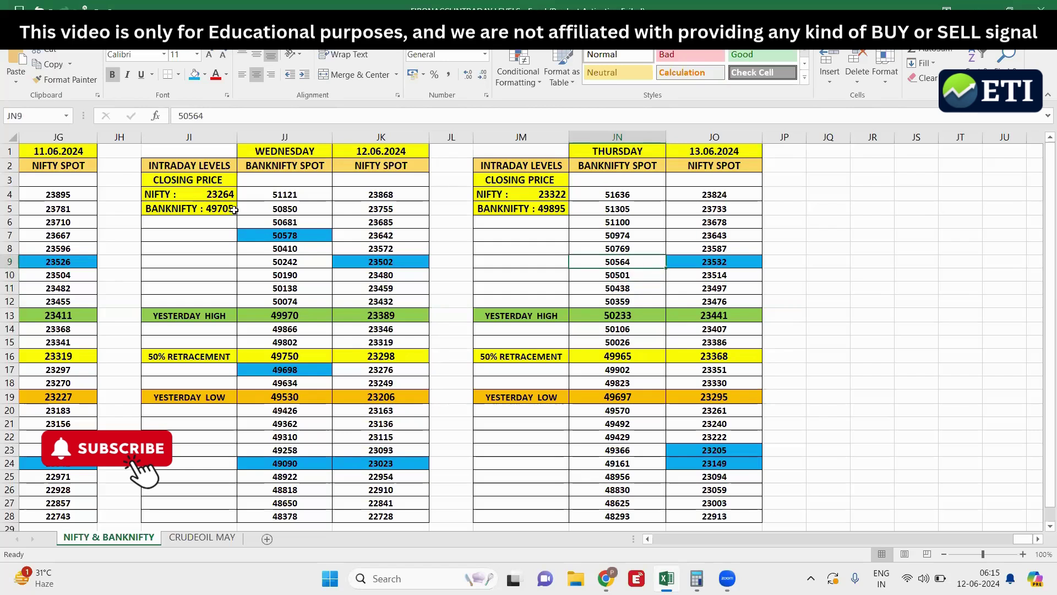
left_click(194, 77)
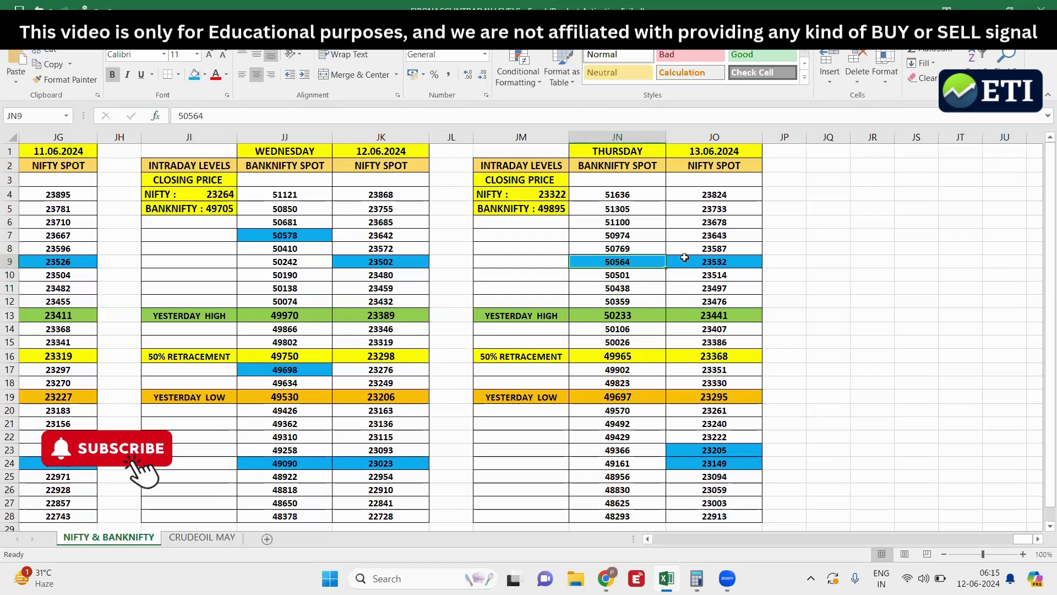
Check Thursday's BankNifty spot levels below the 50% retracement row and fill 49161, in cell JN24, with light blue
left_click(642, 371)
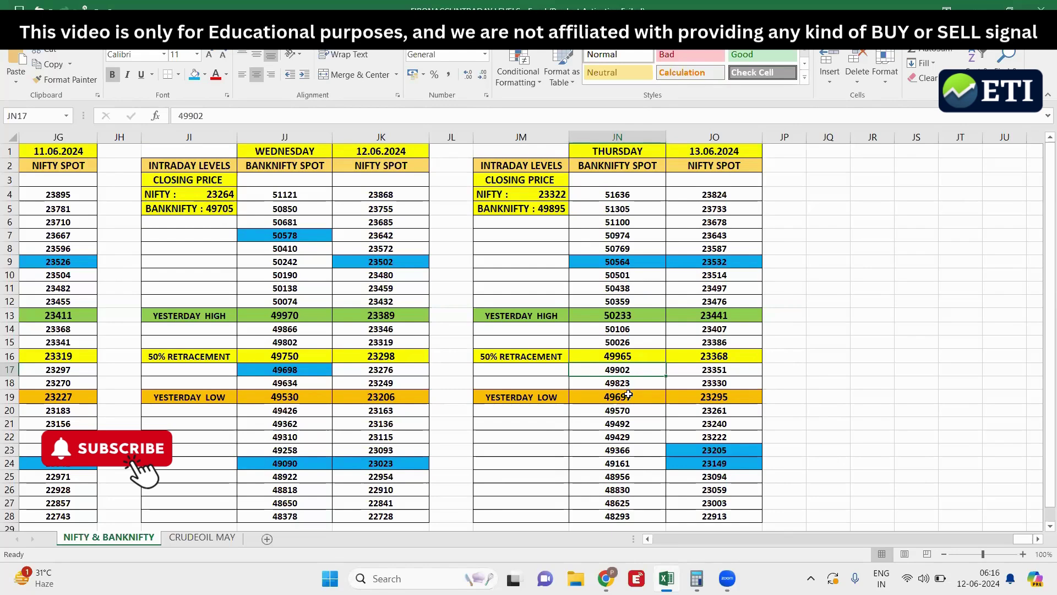
left_click(628, 394)
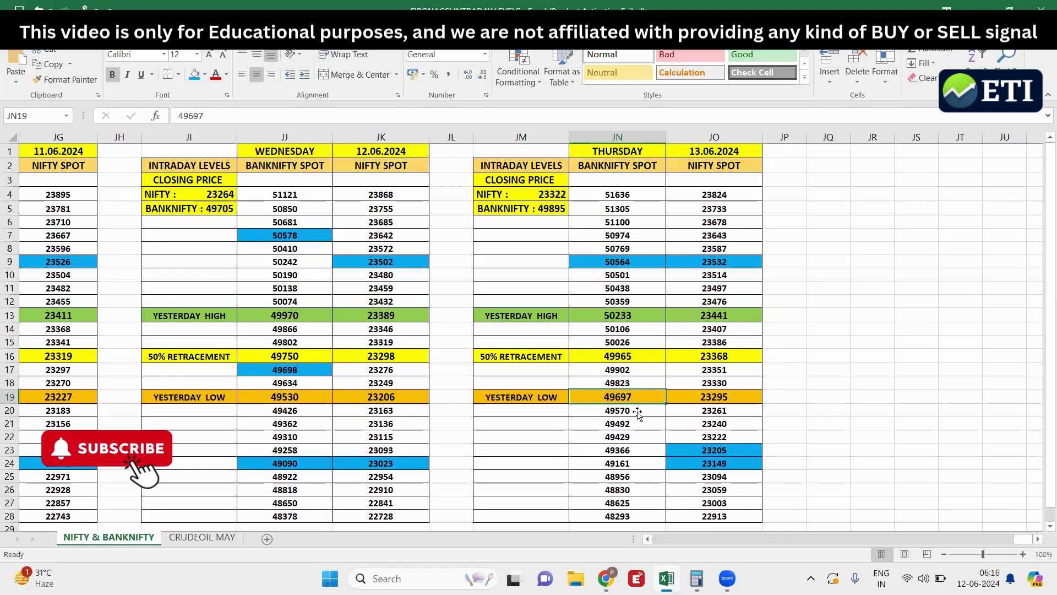
left_click(636, 414)
left_click(634, 424)
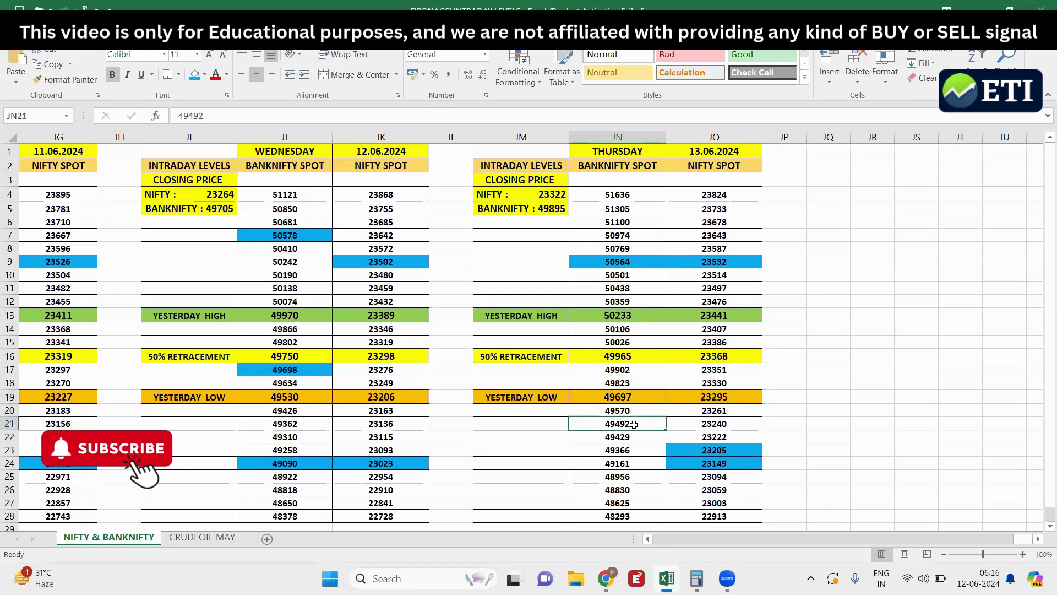
left_click(639, 439)
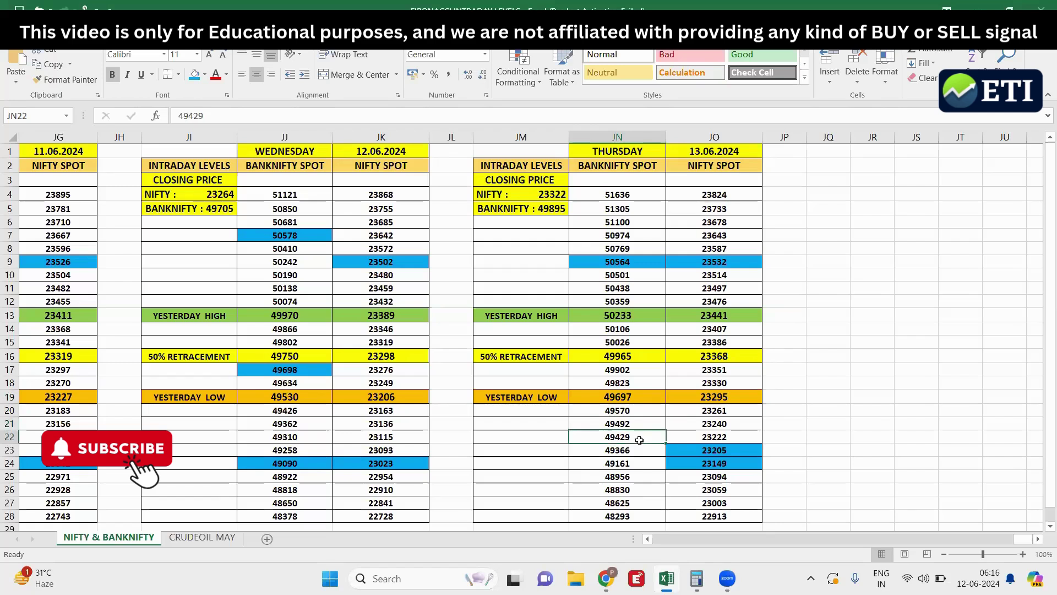
left_click(639, 448)
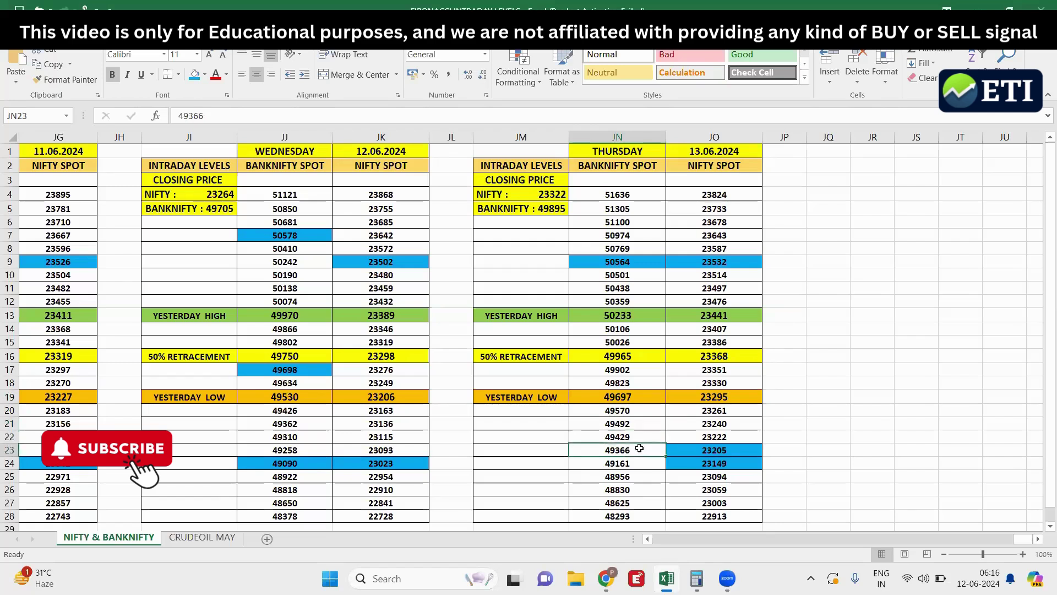
left_click(634, 464)
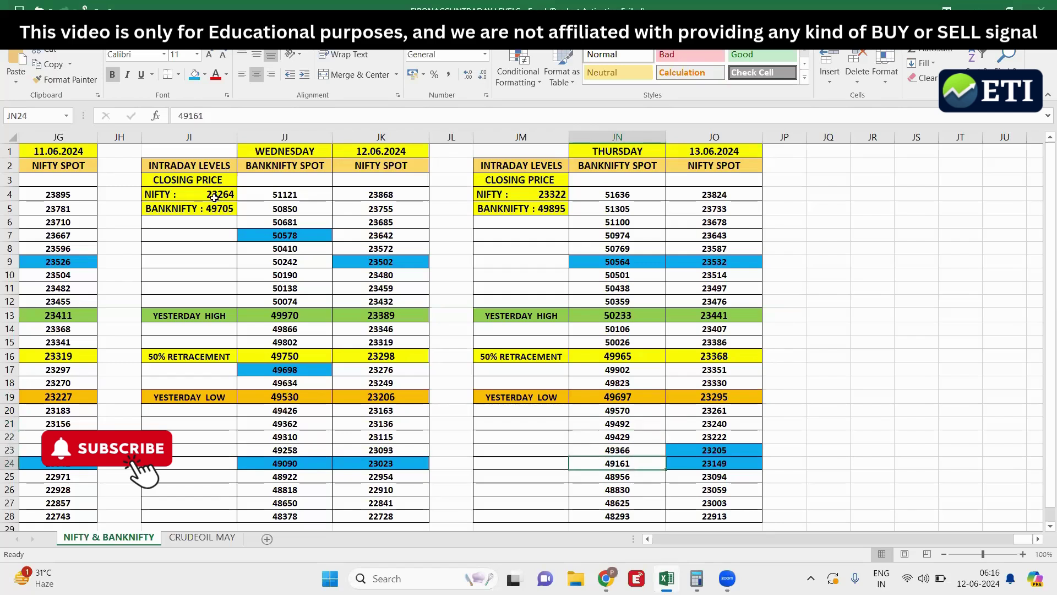
left_click(194, 77)
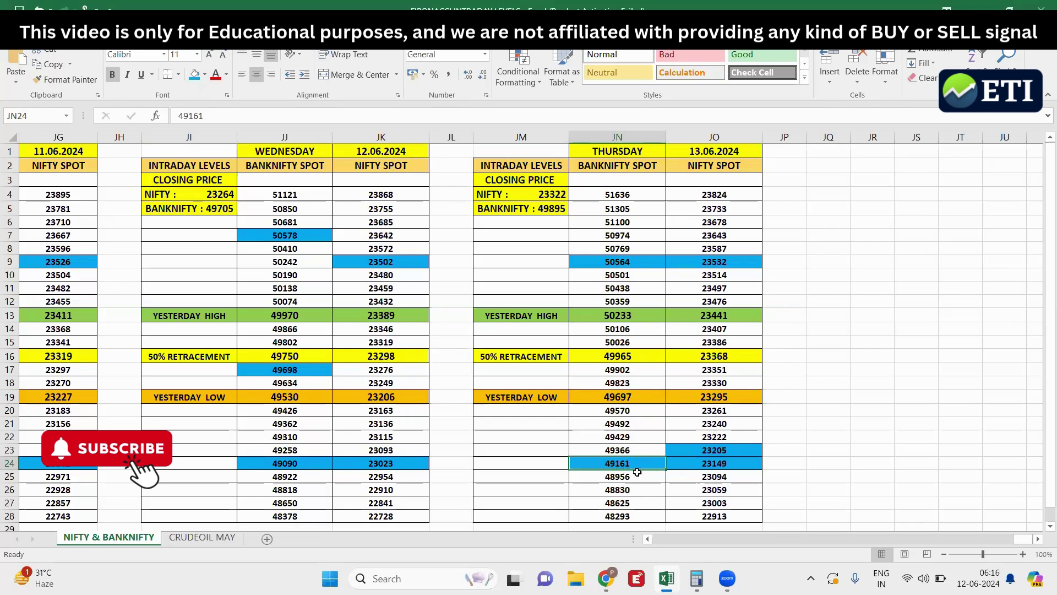
left_click(636, 477)
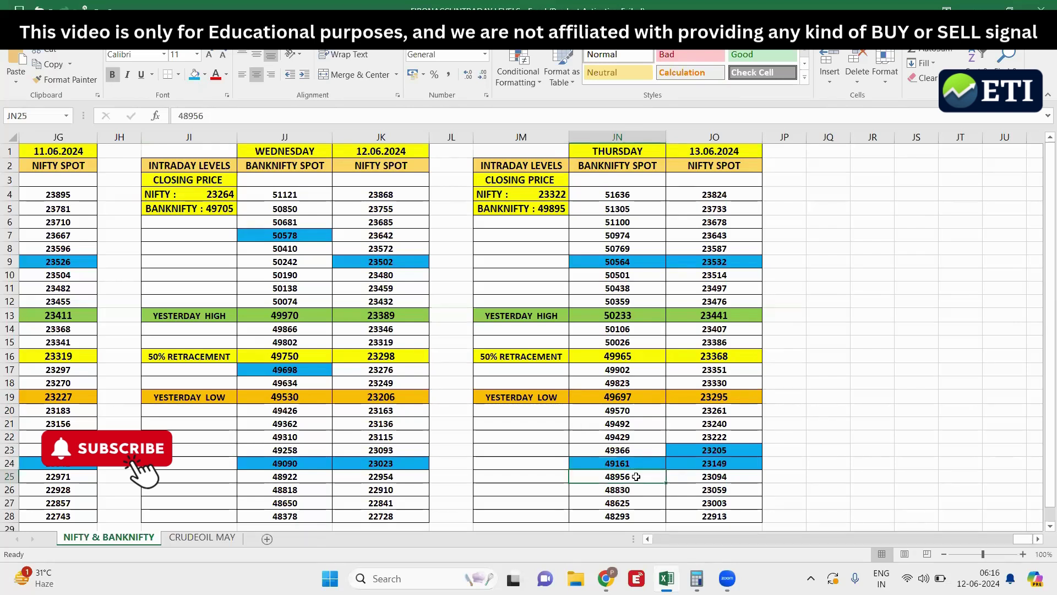